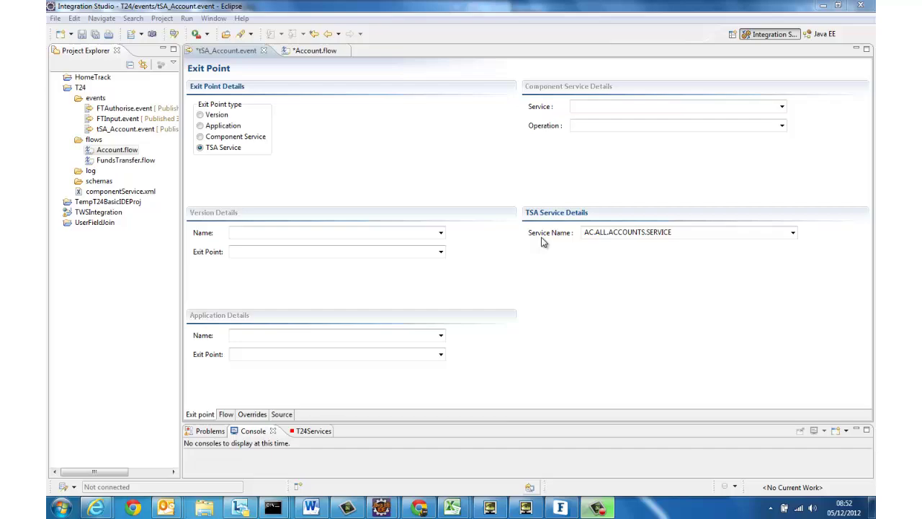
Keep AC.ALL.ACCOUNTS.SERVICE as the TSA service name and bring up the Account.flow editor.
click(793, 232)
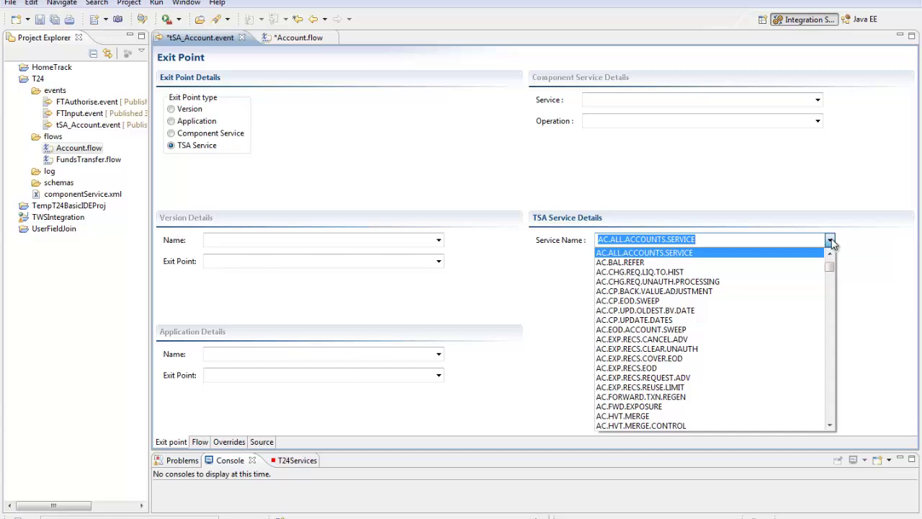
click(830, 242)
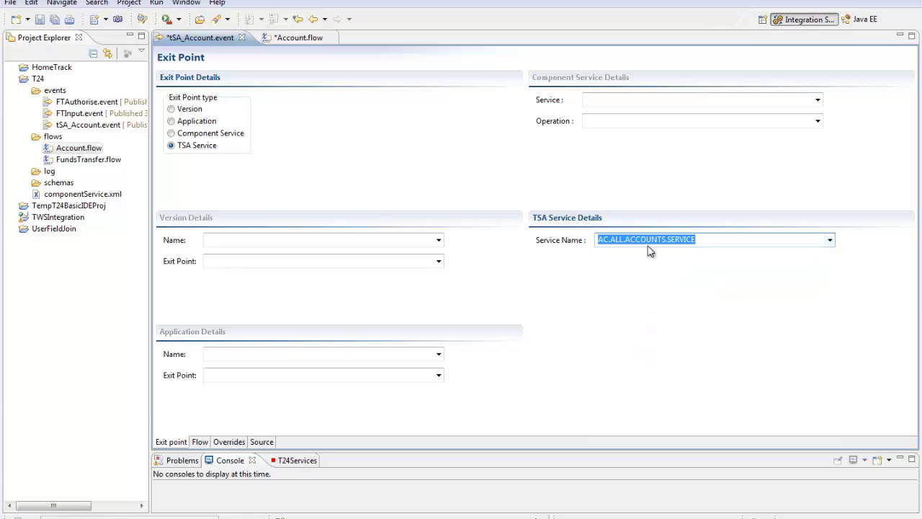
click(704, 241)
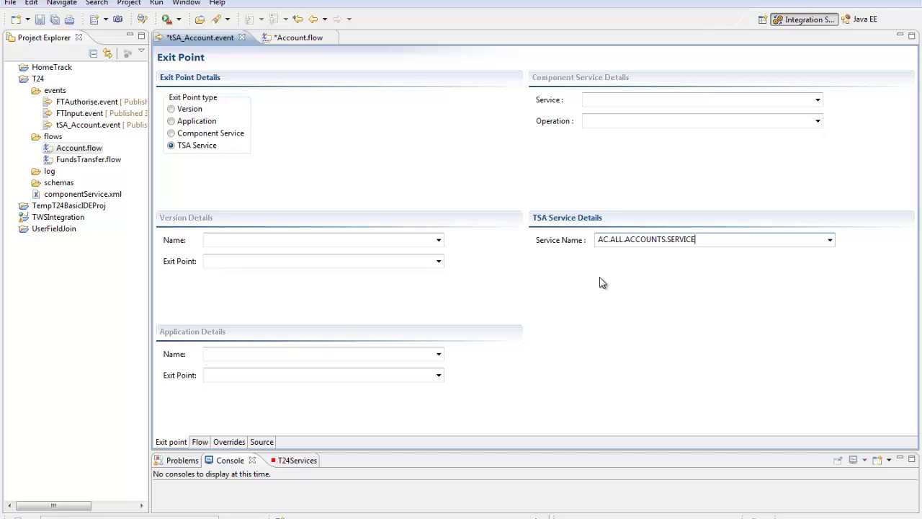
click(296, 37)
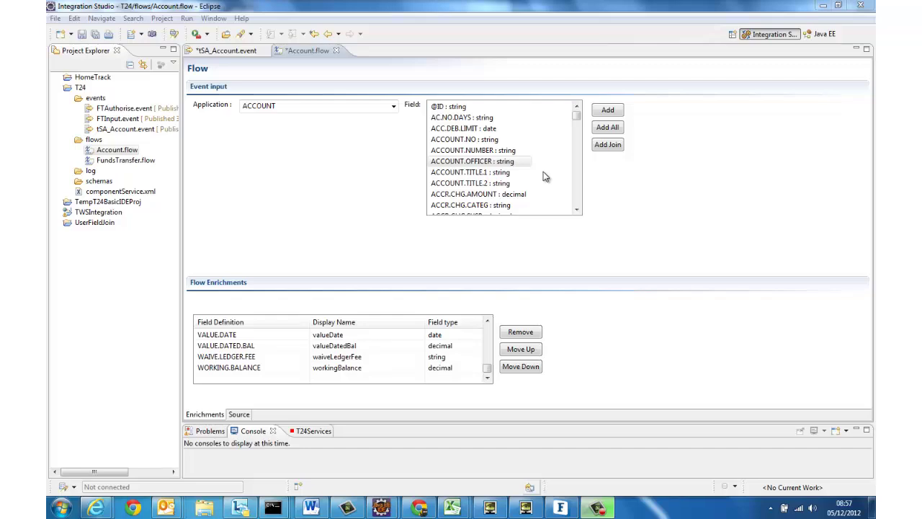
mouse_move(576, 116)
mouse_down()
mouse_move(587, 209)
mouse_move(589, 102)
mouse_up()
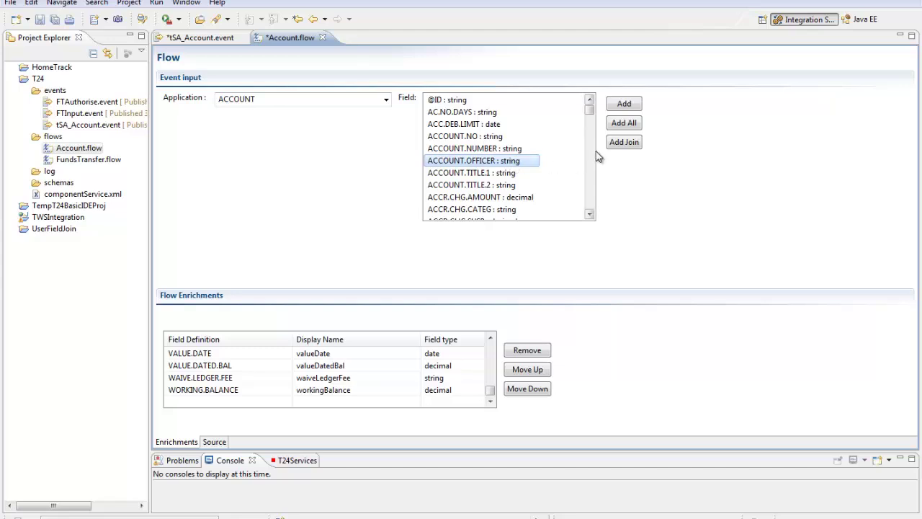
Define the officerName join via ACCOUNT.OFFICER to the DEPT.ACCT.OFFICER NAME field.
click(617, 144)
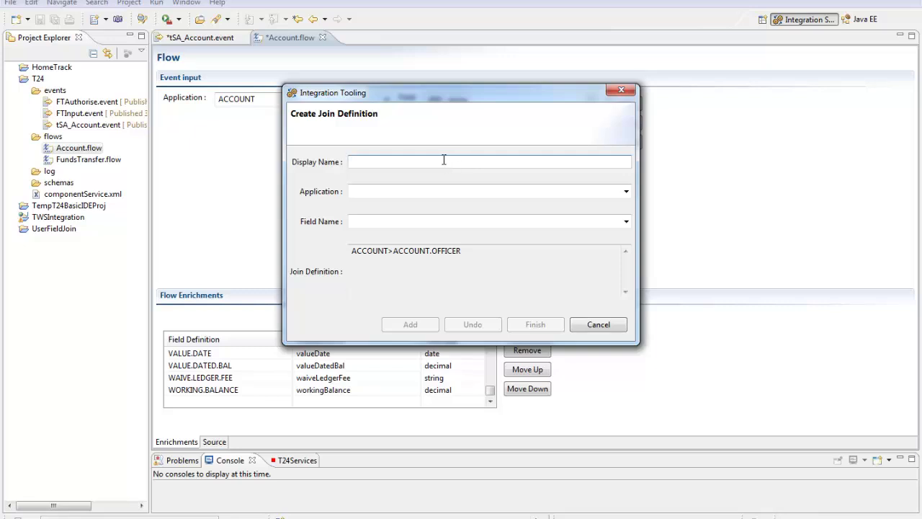
text(officerName)
click(627, 192)
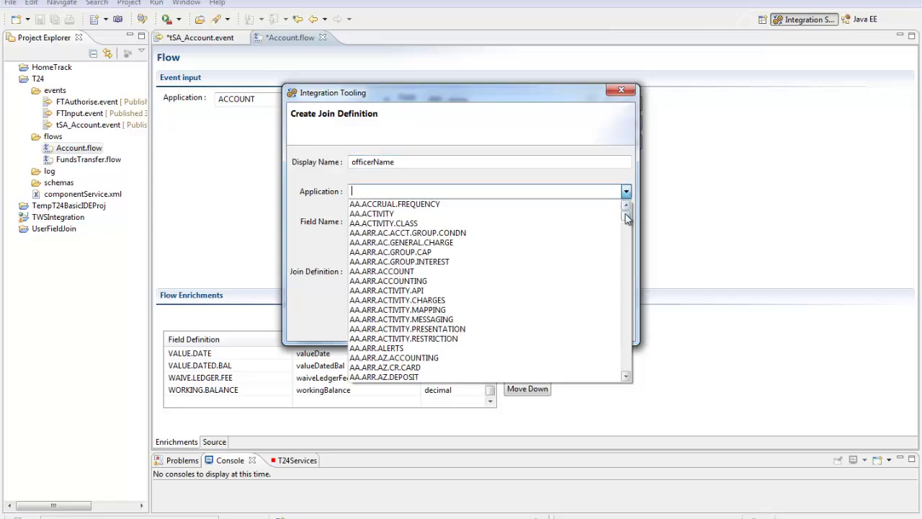
drag(627, 218, 624, 267)
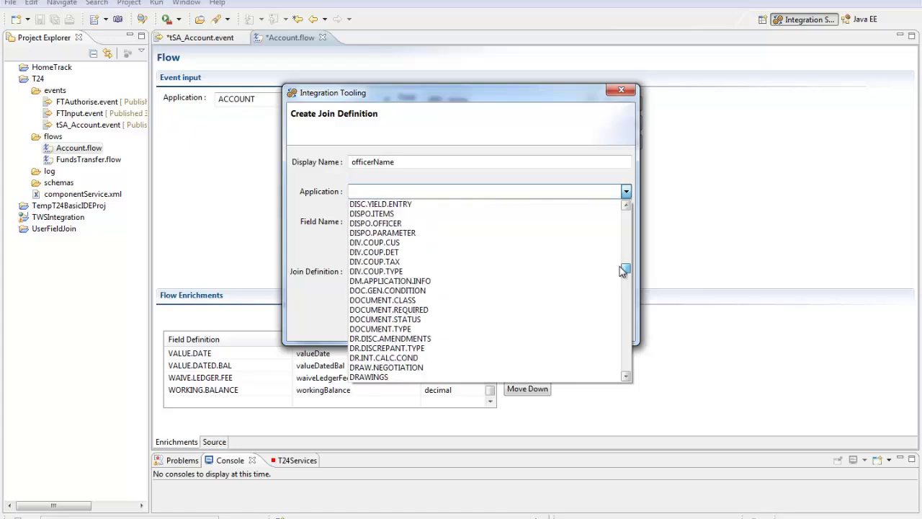
click(627, 218)
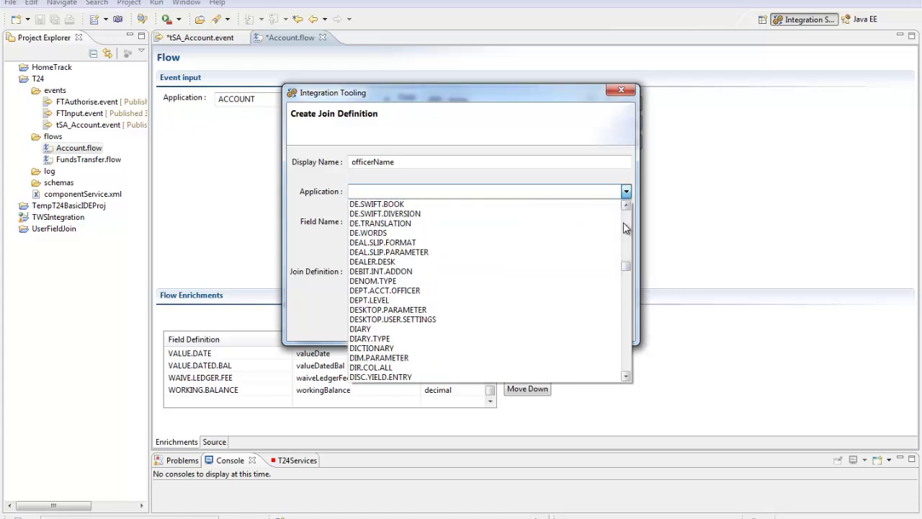
click(418, 290)
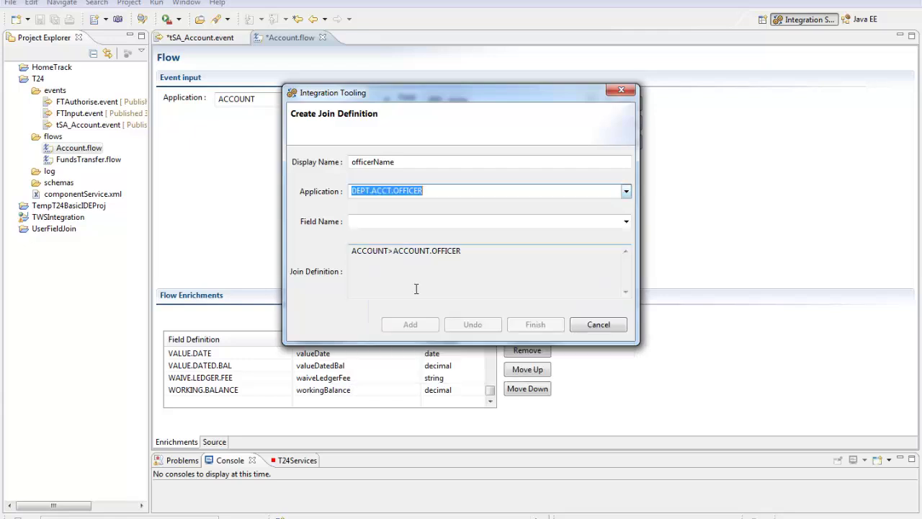
click(626, 222)
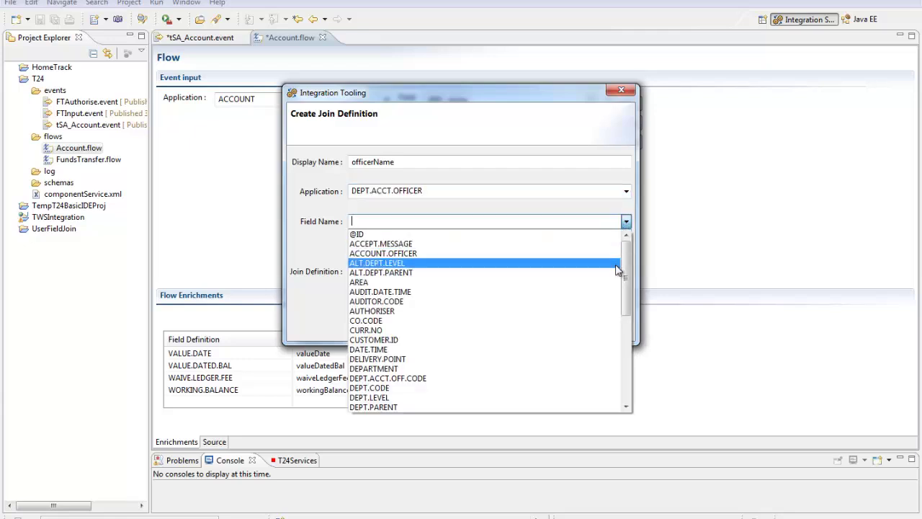
drag(628, 266, 626, 351)
click(374, 368)
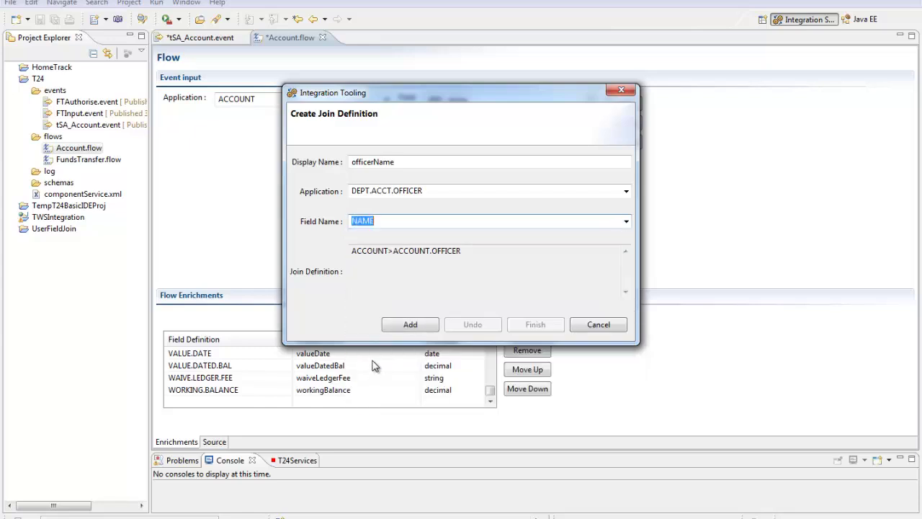
click(411, 324)
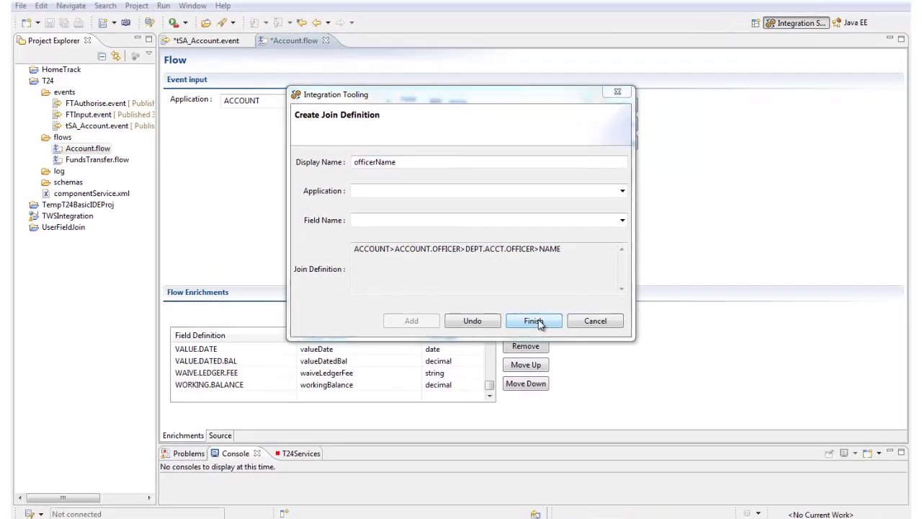
Finish the officerName join and widen the enrichments table's Field Definition column.
click(539, 324)
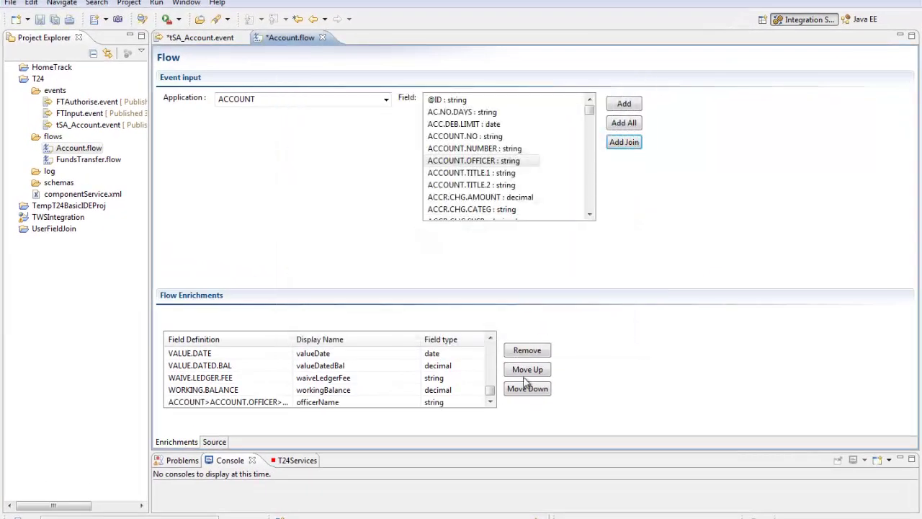
click(489, 396)
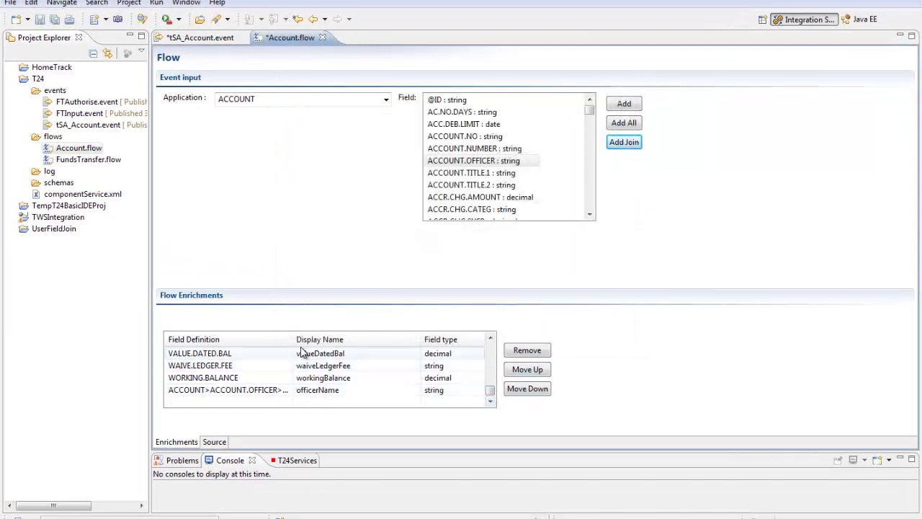
drag(293, 338, 392, 348)
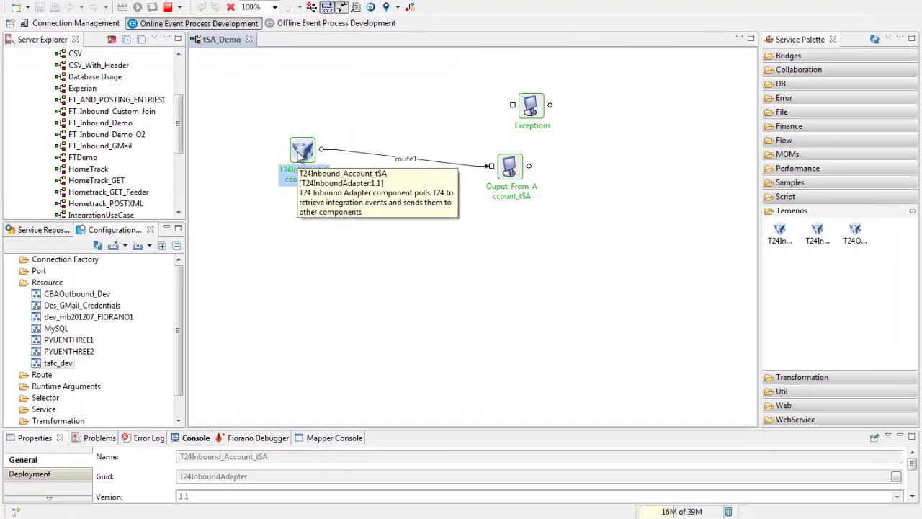
double_click(317, 165)
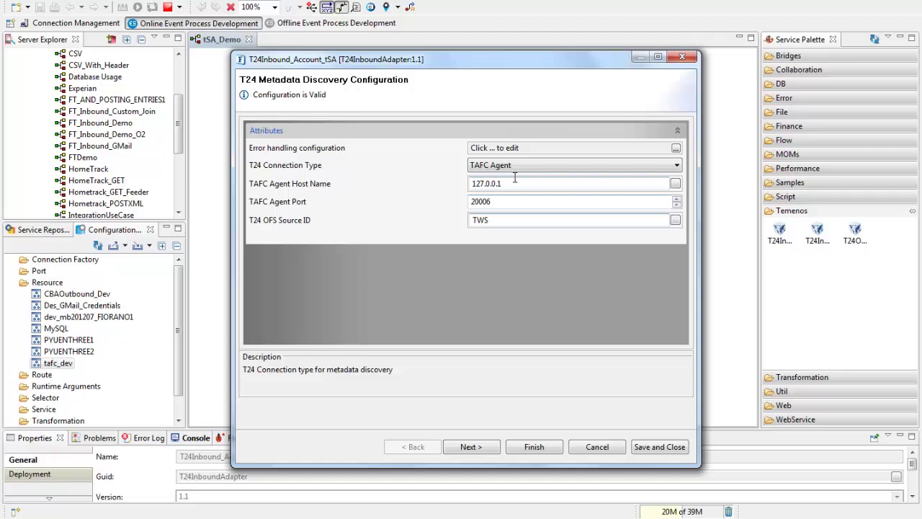
click(470, 446)
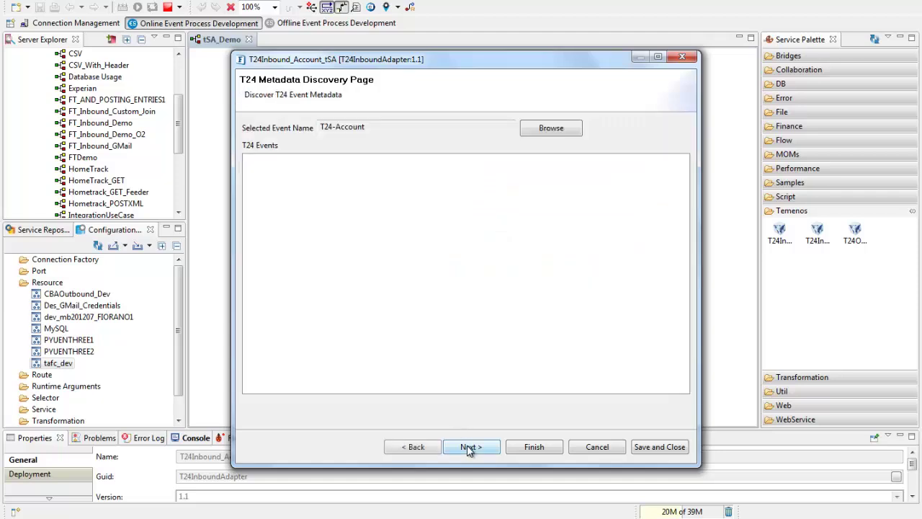
click(538, 132)
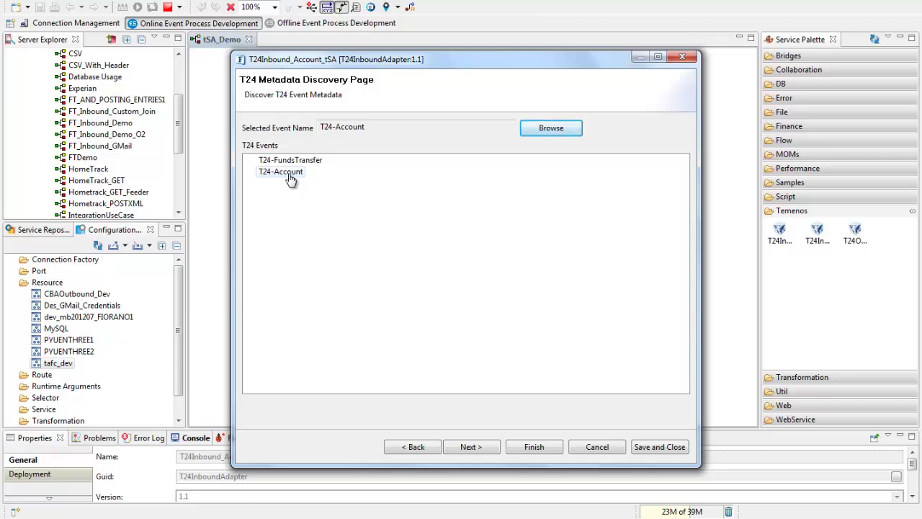
click(597, 447)
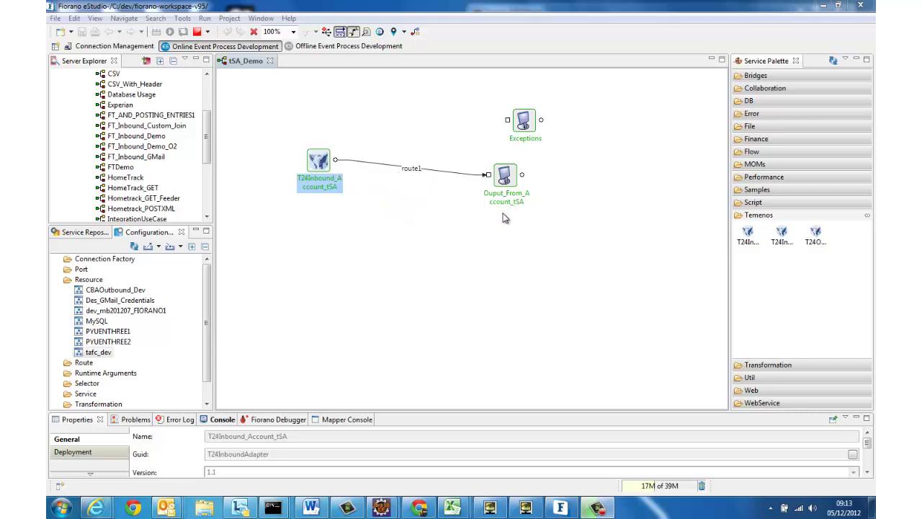
Review the SERVICE.LOAD routine and its RETURN, then view the AC.ALL.ACCOUNTS.SERVICE.SELECT source.
click(530, 509)
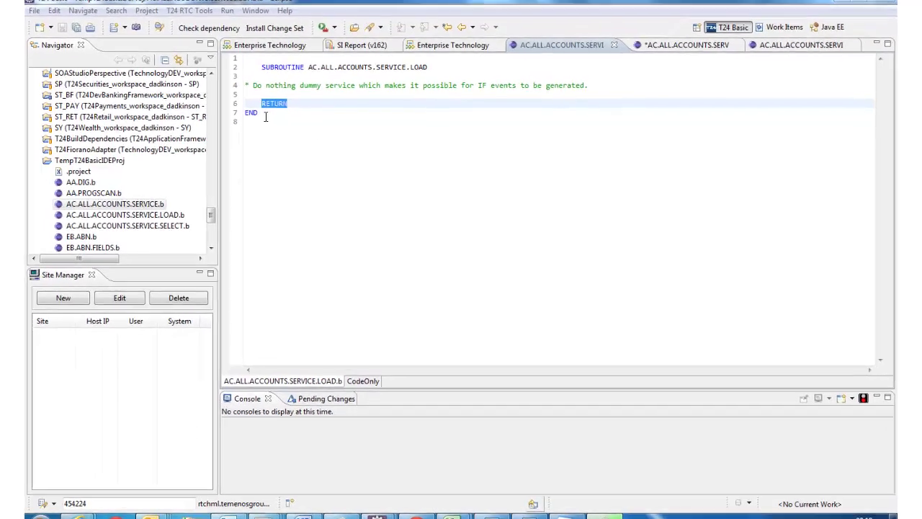
drag(428, 67, 410, 67)
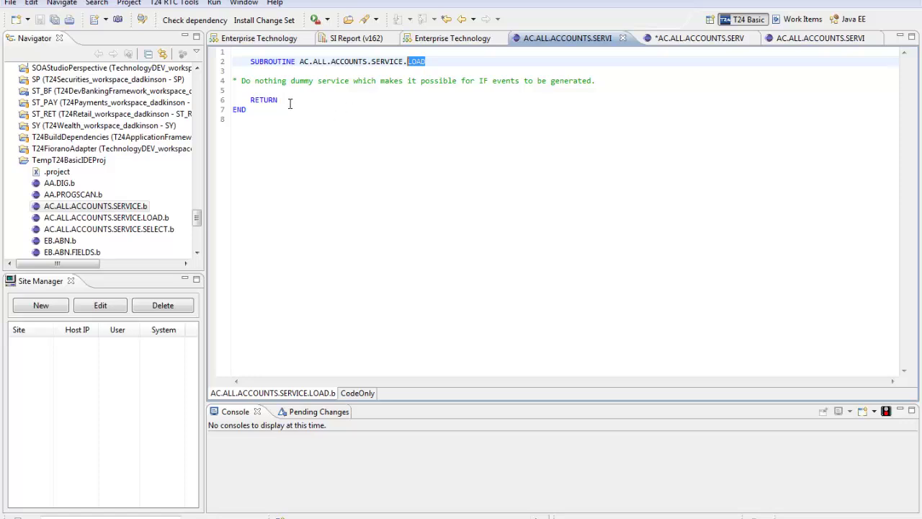
drag(286, 101, 252, 99)
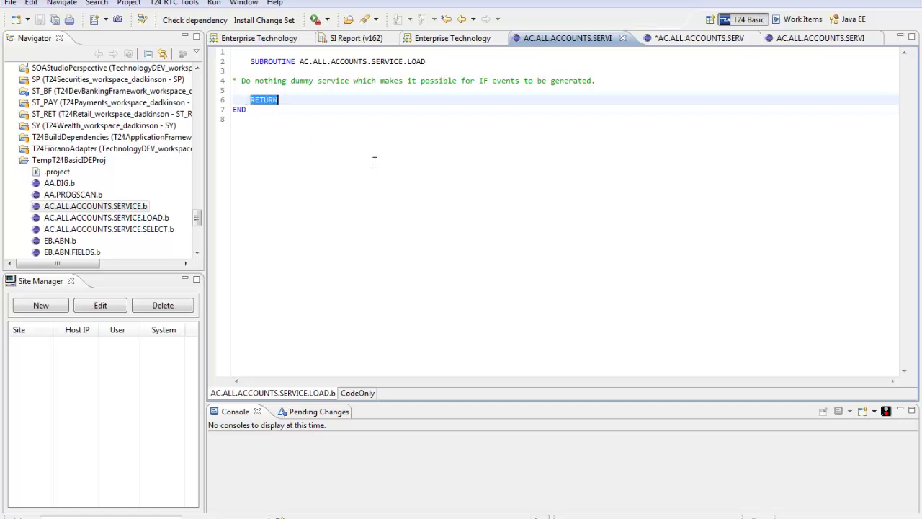
click(684, 39)
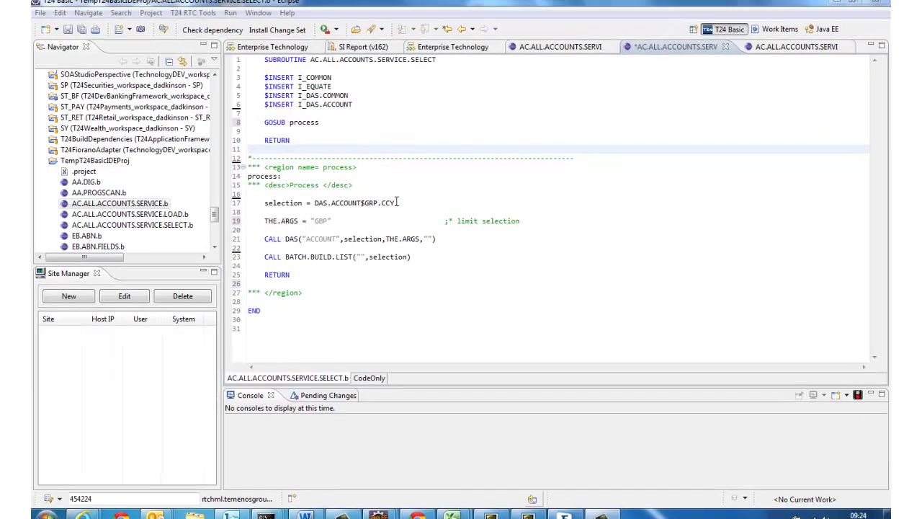
drag(397, 202, 314, 202)
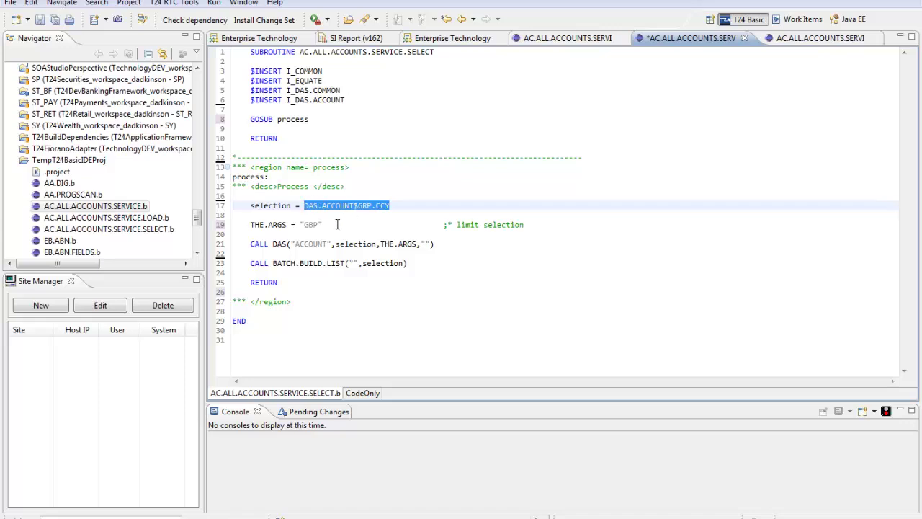
drag(323, 224, 300, 224)
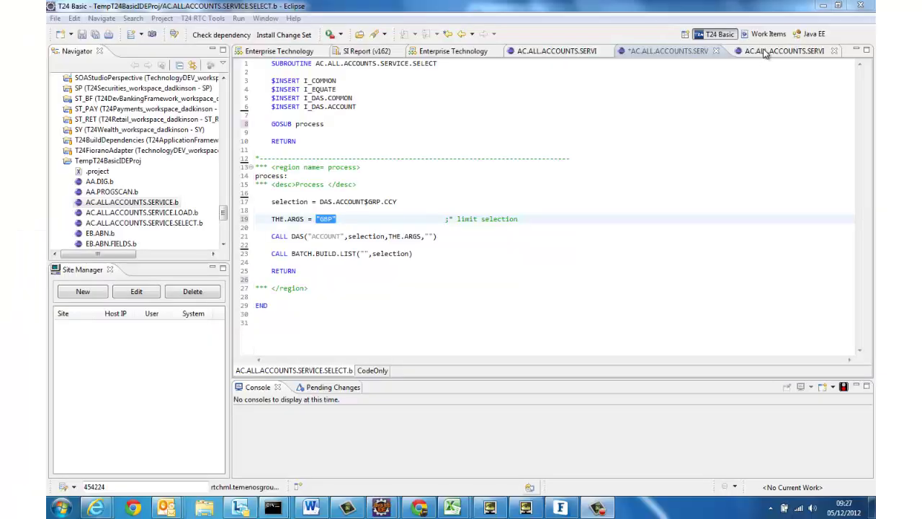
Show AC.ALL.ACCOUNTS.SERVICE.b, highlighting its accountId parameter and the bare RETURN statement.
click(766, 53)
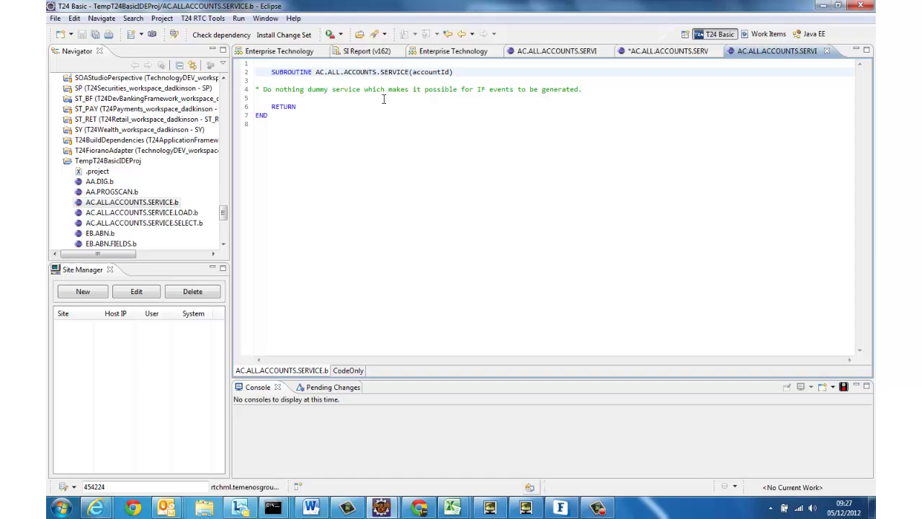
double_click(425, 72)
click(429, 106)
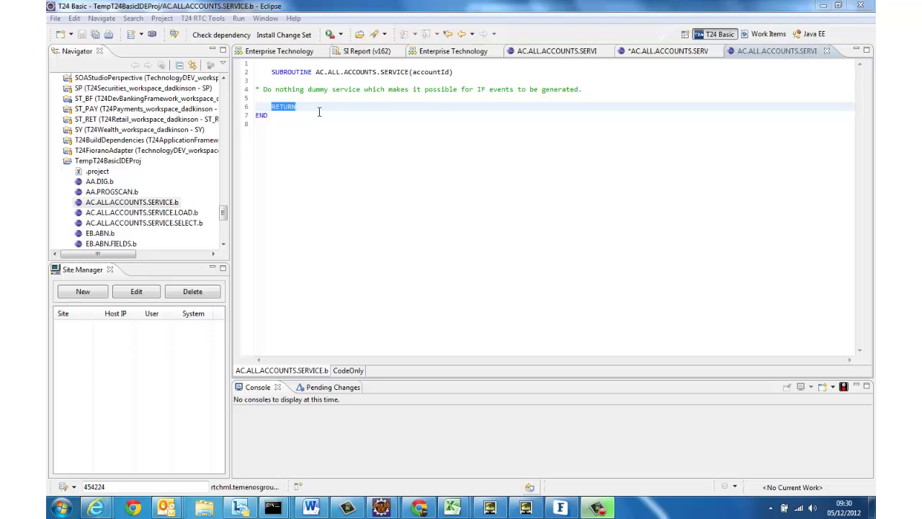
click(319, 112)
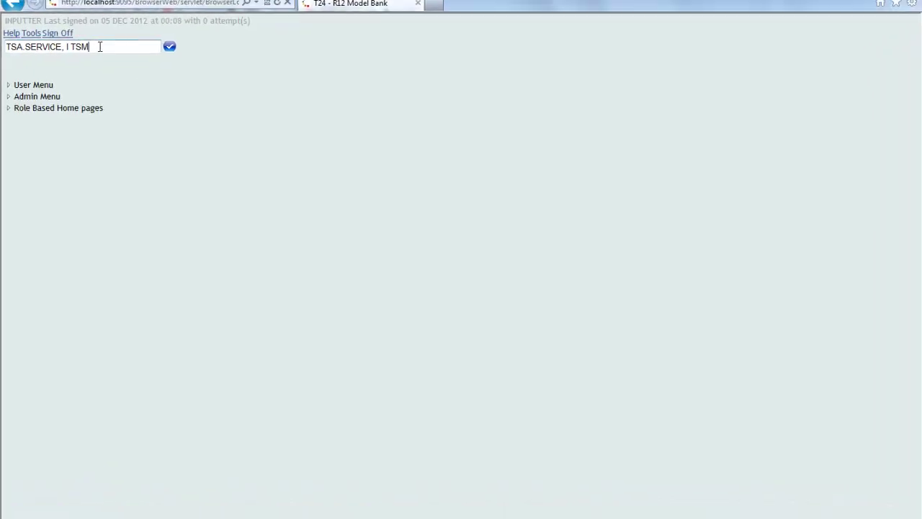
Set the TSM service record's control to Start and commit it.
click(170, 48)
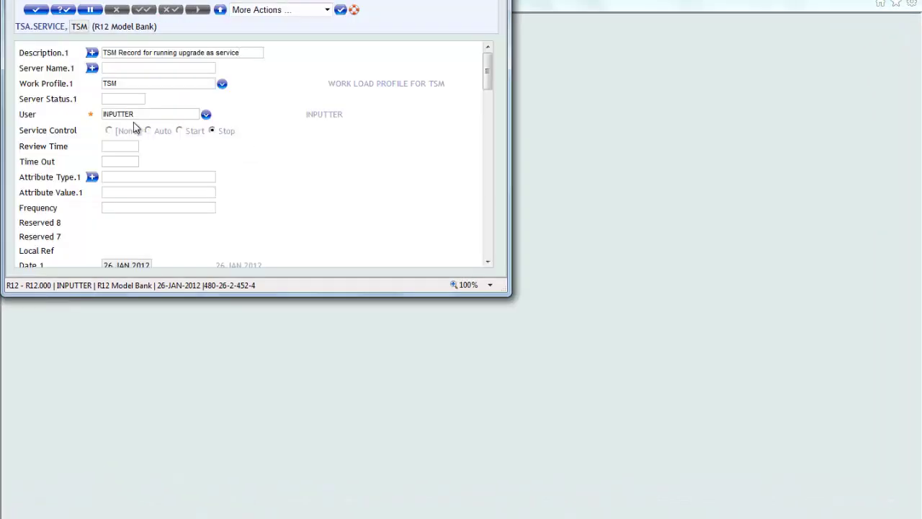
click(179, 130)
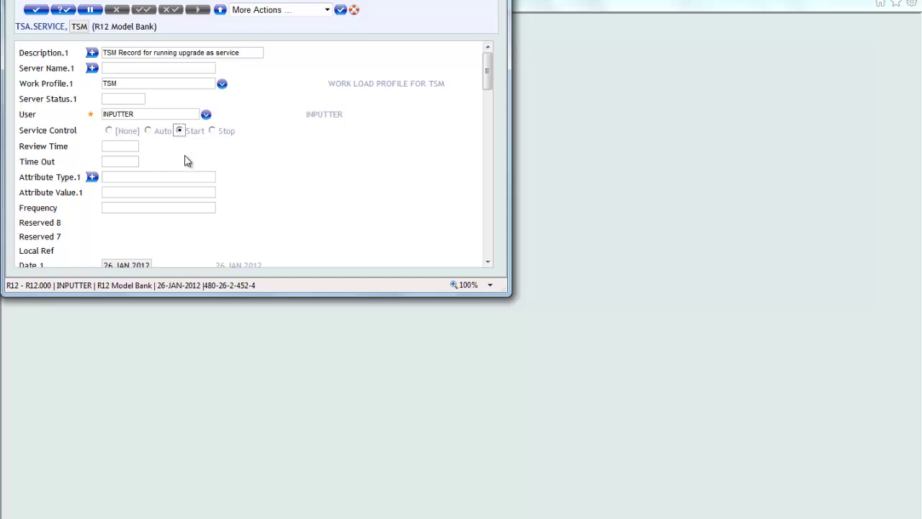
click(40, 11)
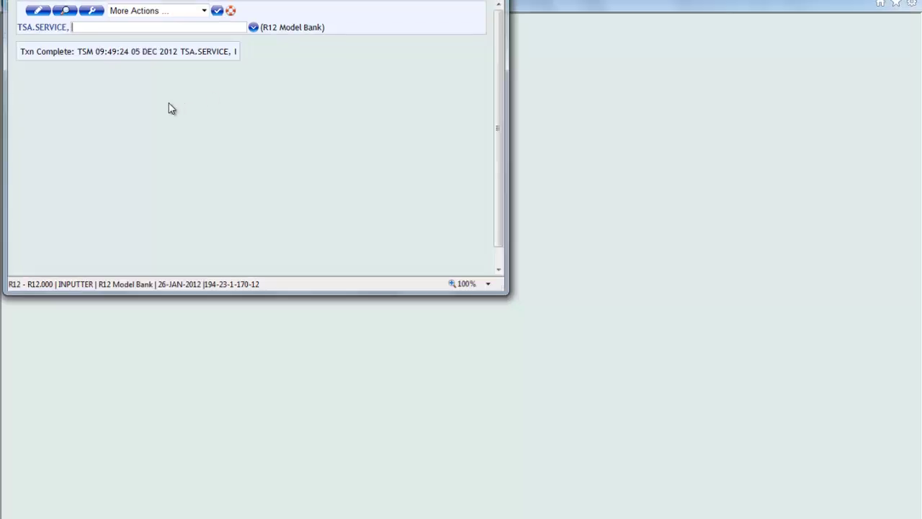
key(alt+F4)
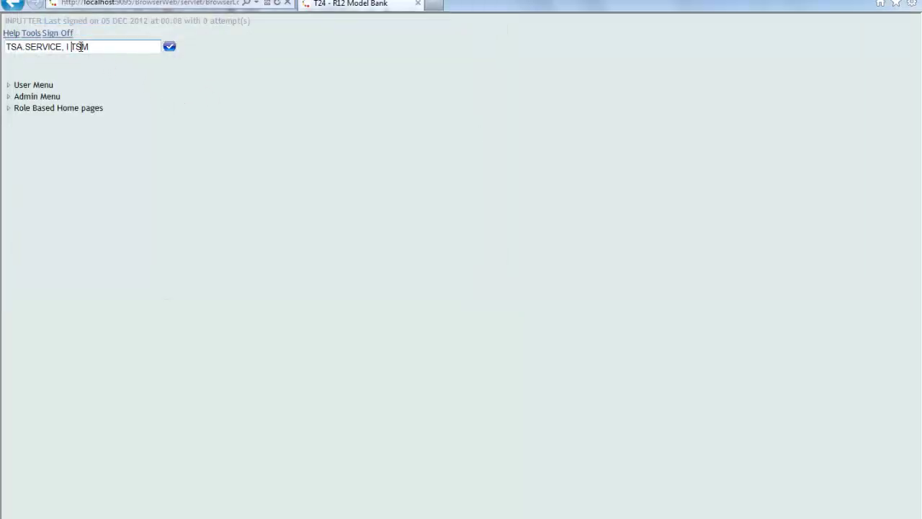
Set the BNK/AC.ALL.ACCOUNTS.SERVICE record's control to Start and commit it.
drag(72, 47, 94, 48)
text(BNK/AC.ALL.ACCOUNTS.SERVICE)
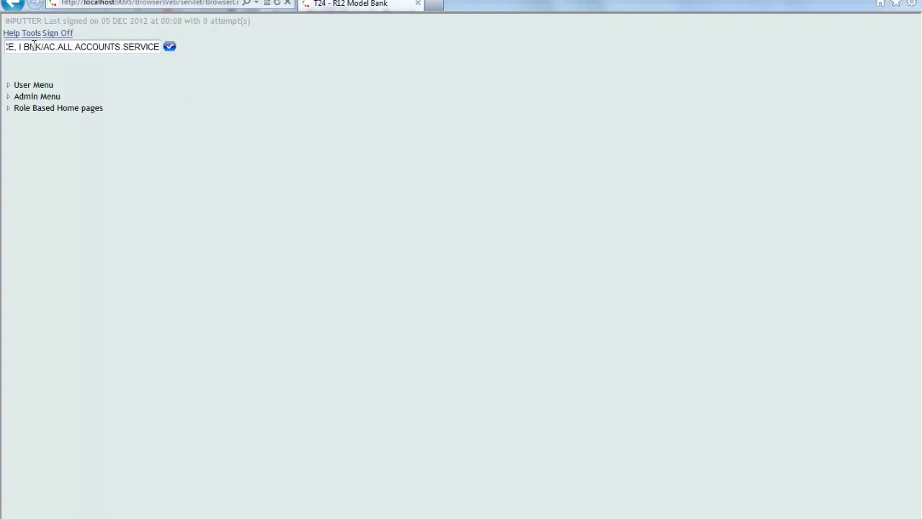
drag(23, 46, 149, 52)
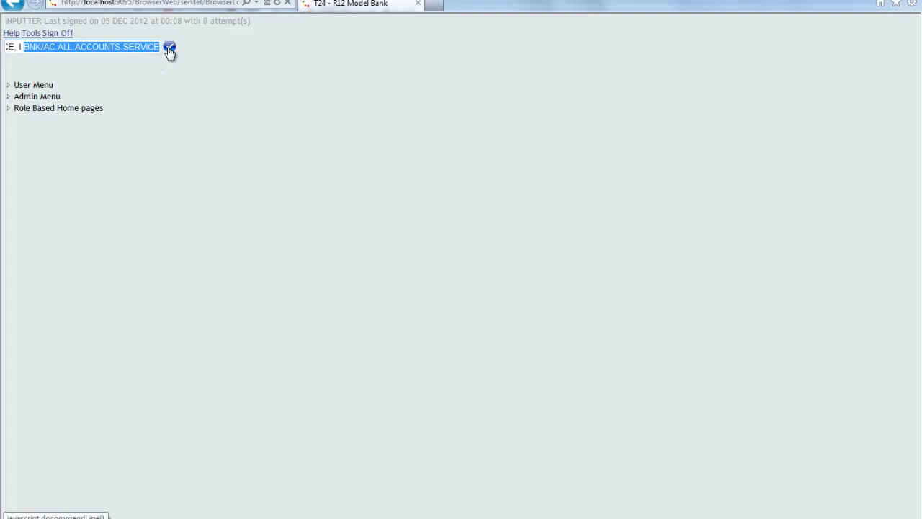
click(170, 48)
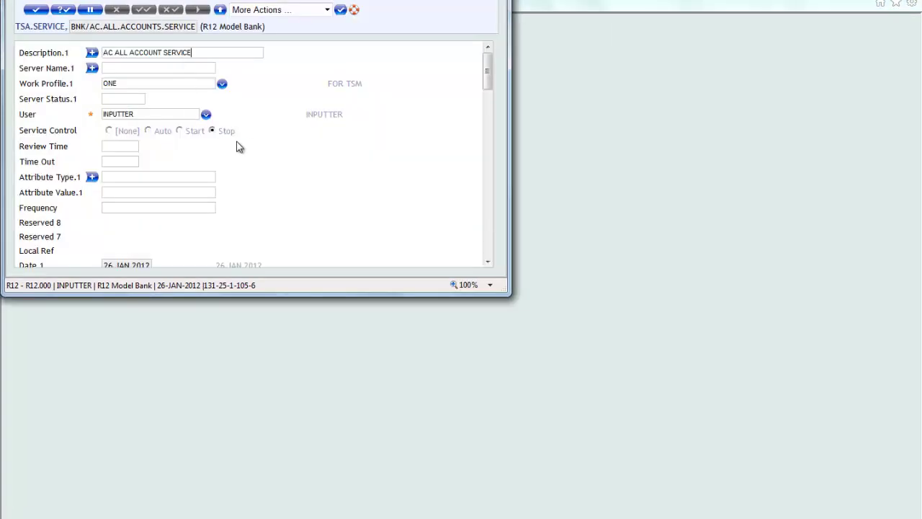
click(180, 131)
click(41, 13)
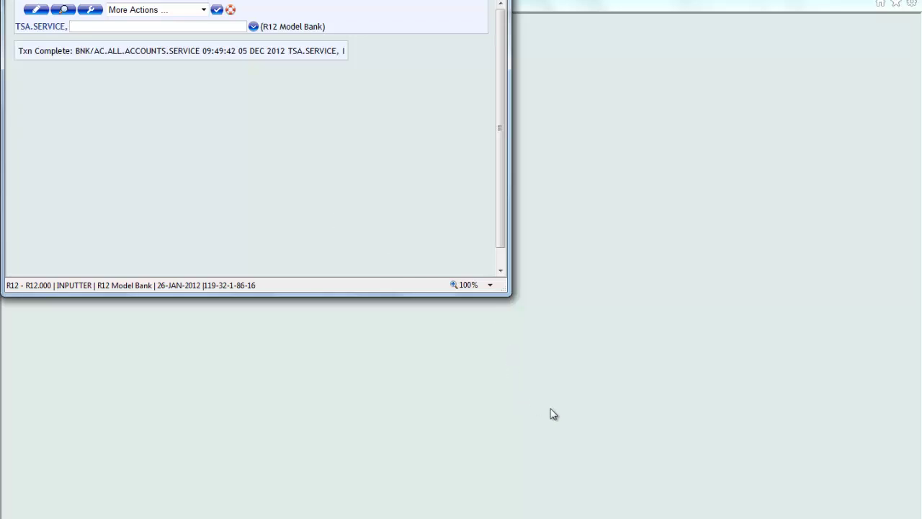
Start the TSA service manager with START.TSM -DEBUG in the first console.
mouse_move(328, 516)
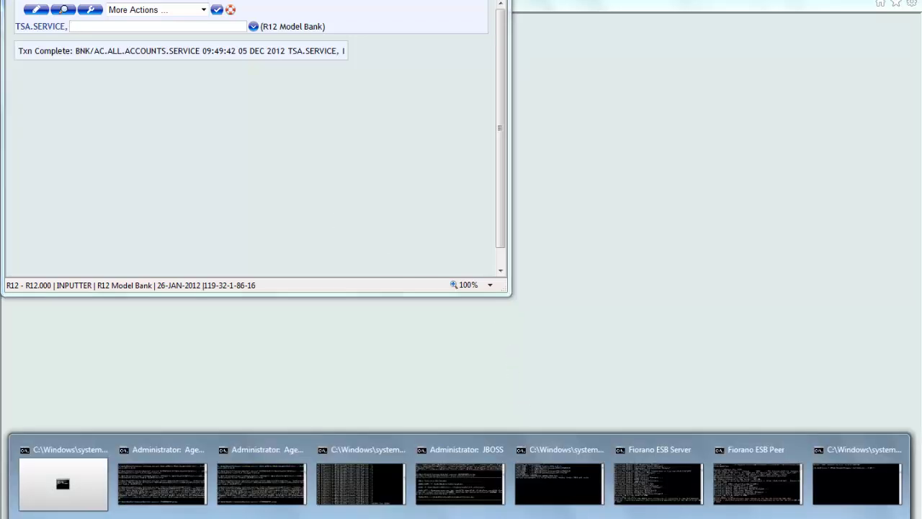
click(381, 480)
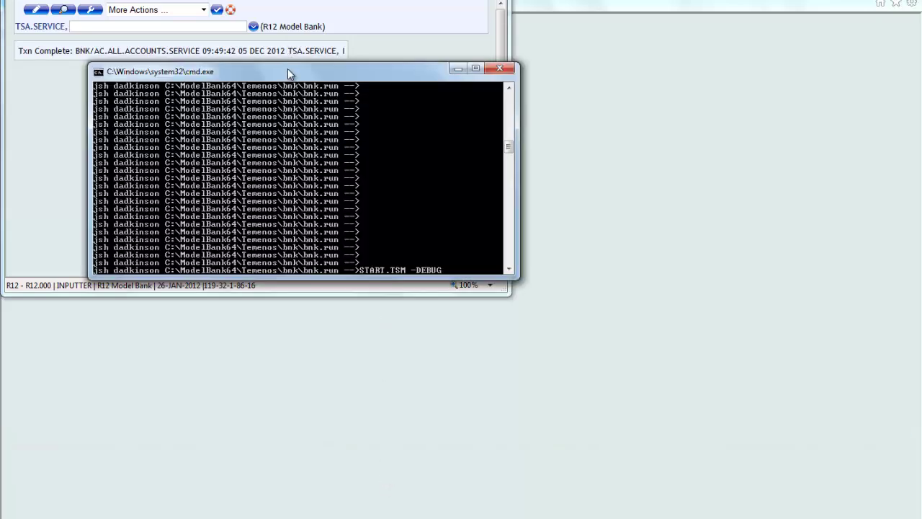
drag(287, 68, 249, 33)
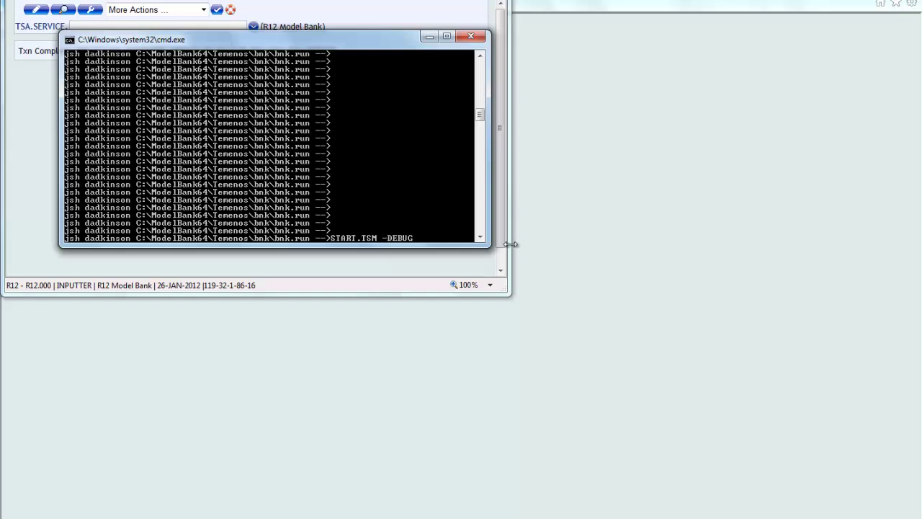
key(Return)
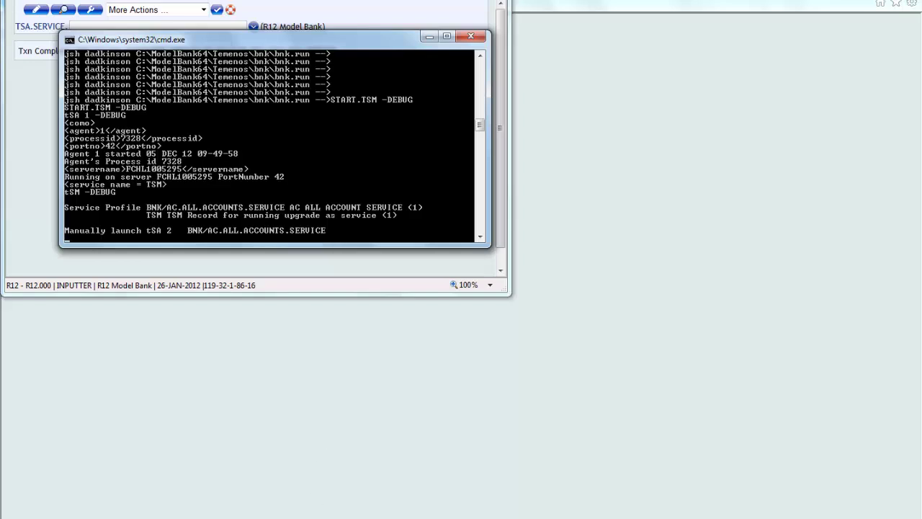
Launch agent tSA 2 in the second console to run the account service.
click(841, 483)
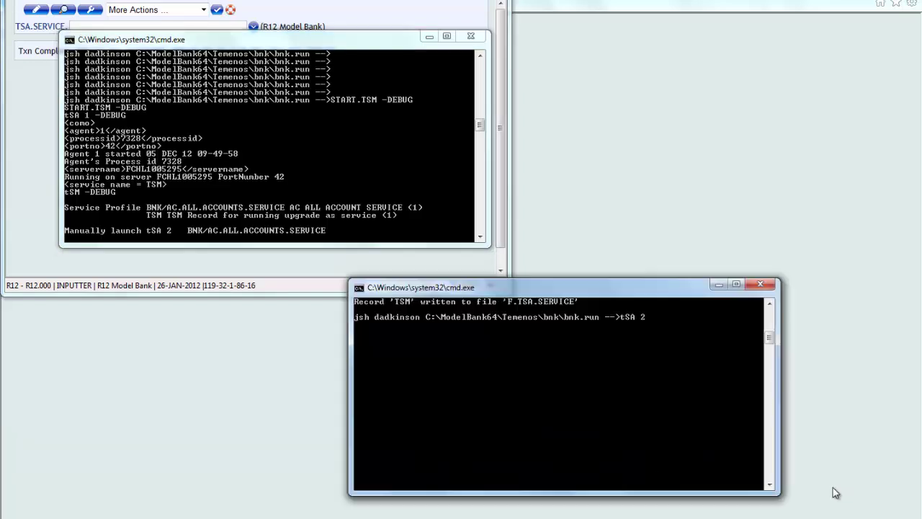
drag(580, 282, 586, 252)
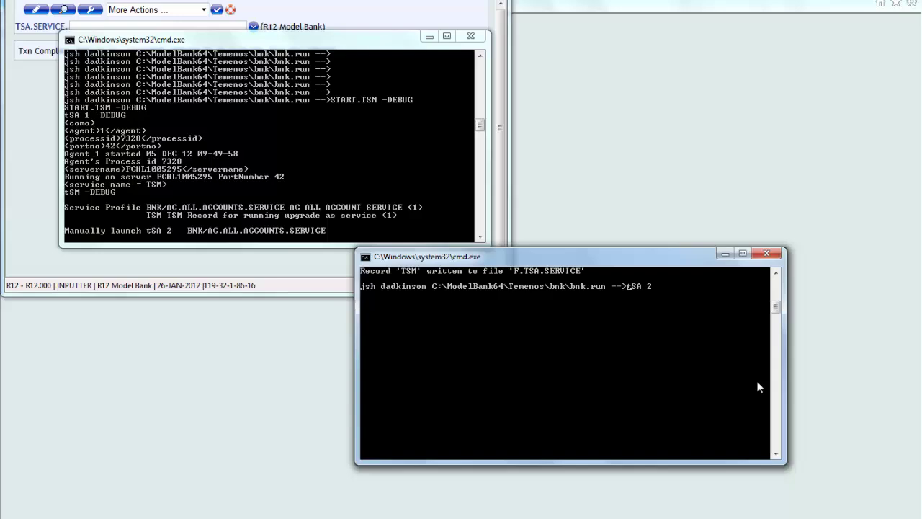
key(Return)
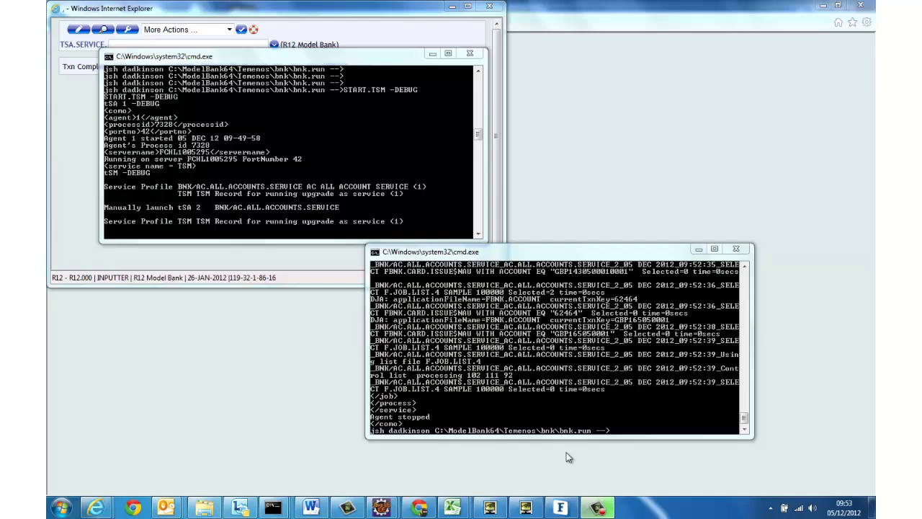
Enlarge the TSA_DEMO message history list and show message bodies as a tree.
mouse_move(524, 511)
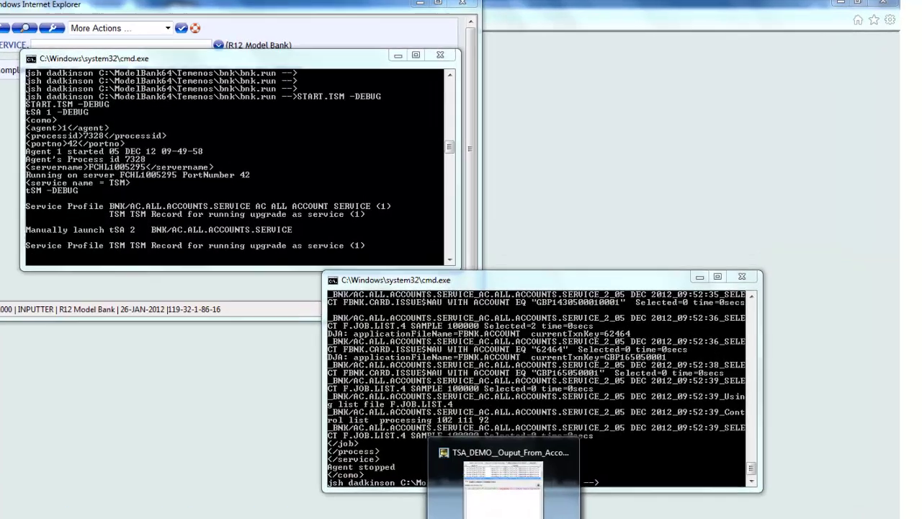
click(524, 457)
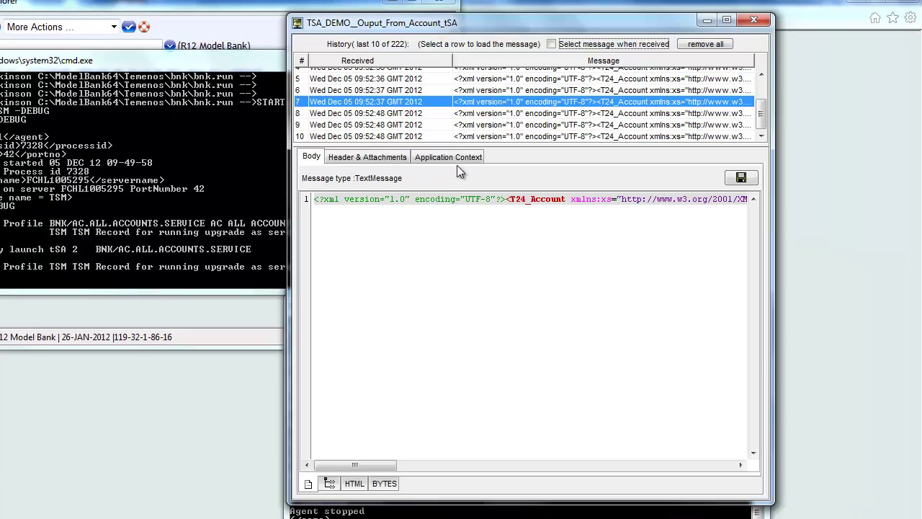
drag(466, 147, 459, 234)
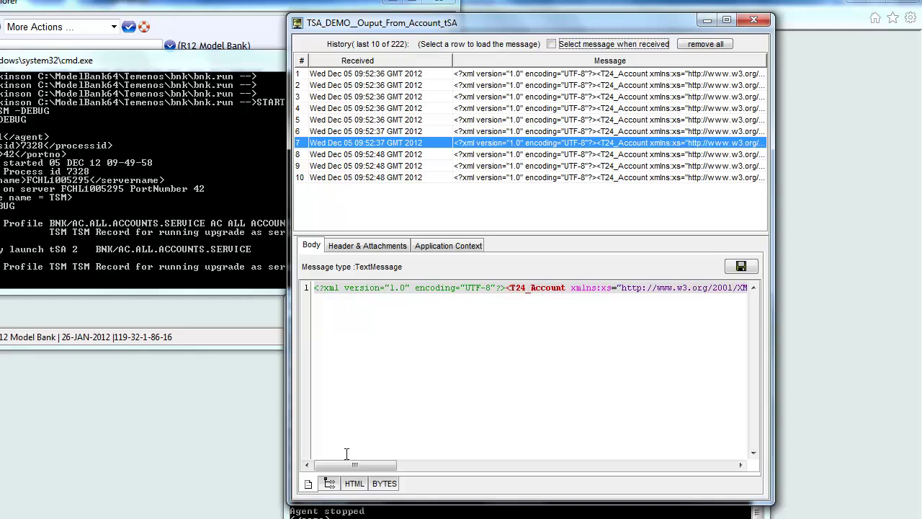
click(330, 483)
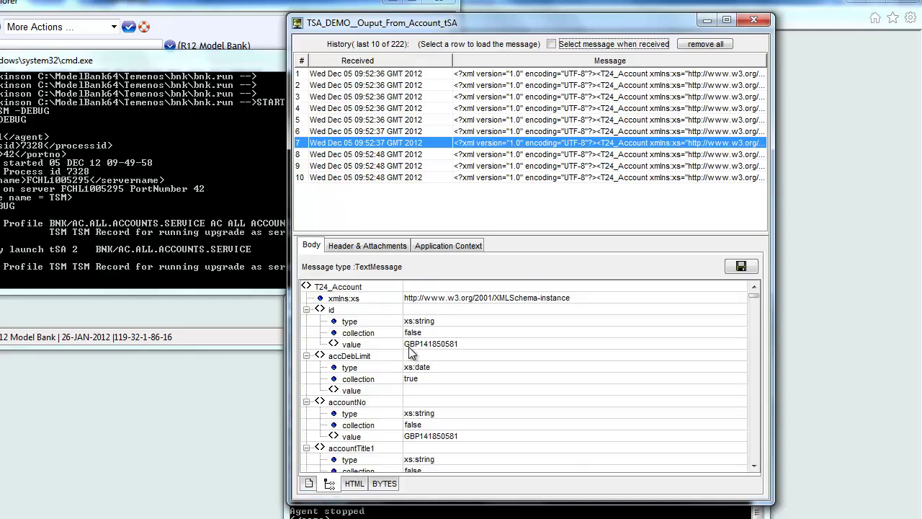
click(420, 346)
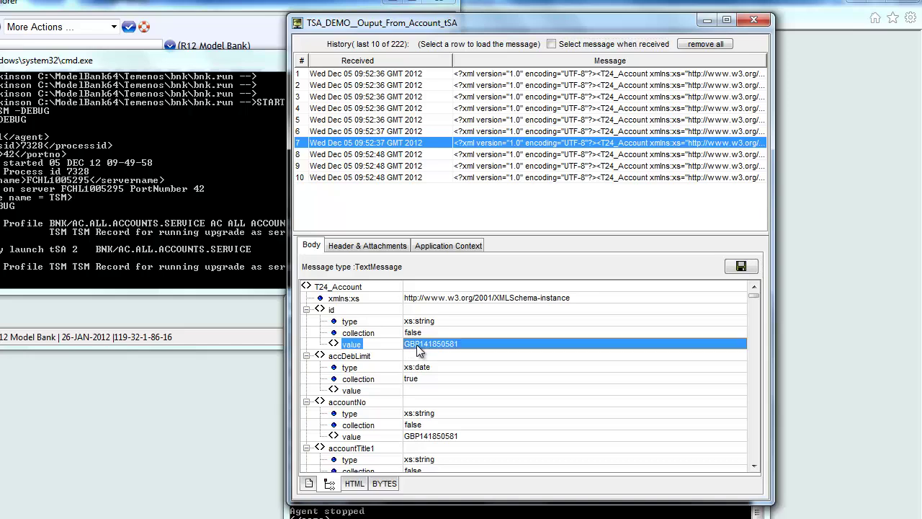
click(487, 154)
click(421, 344)
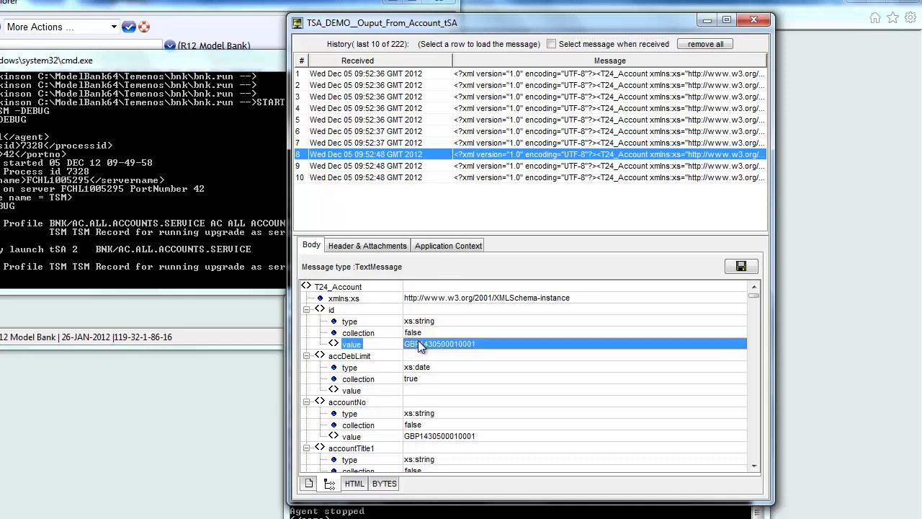
click(490, 167)
click(423, 344)
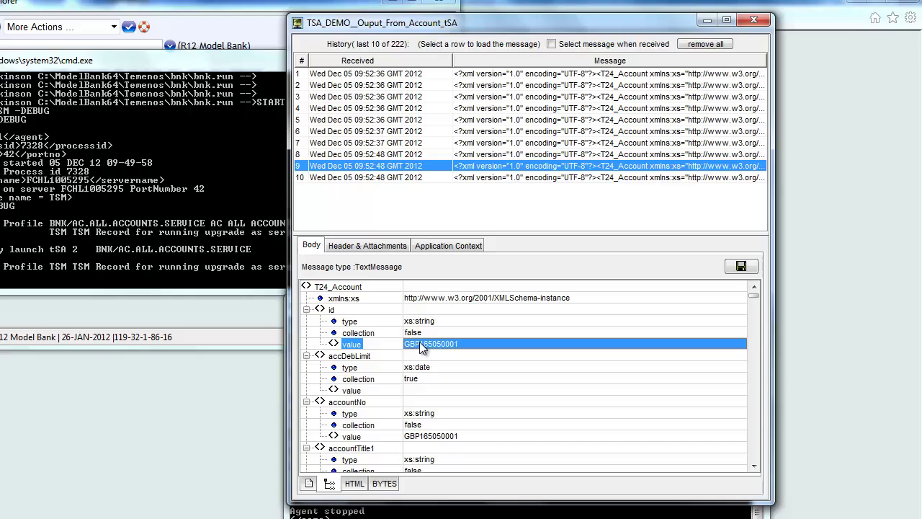